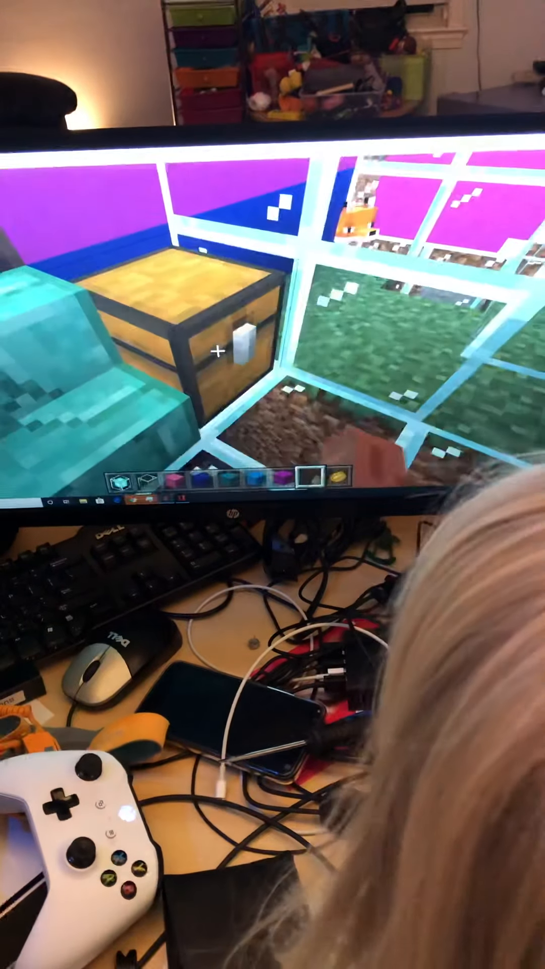
Step: Take the 'snak' written book from the pen's chest into the hotbar
right_click(217, 351)
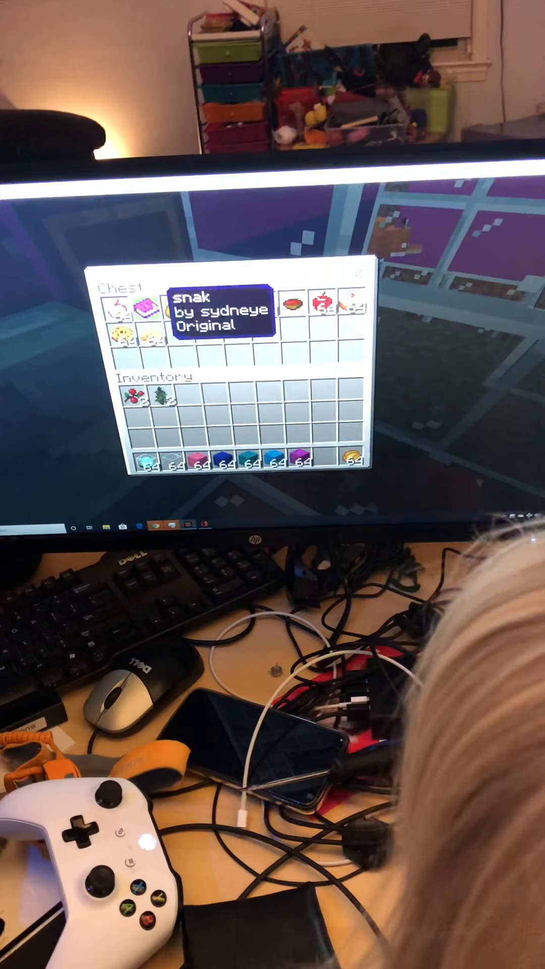
click(148, 306)
click(327, 452)
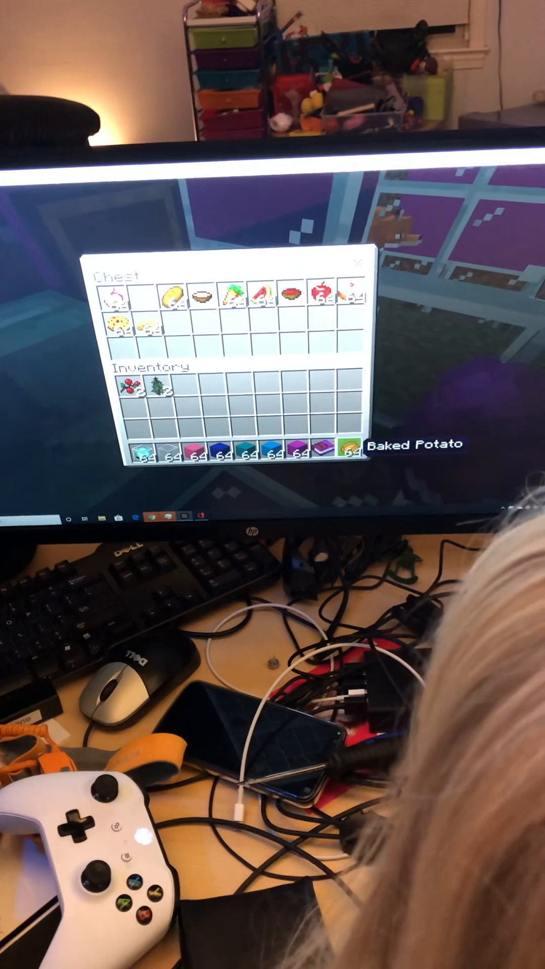
key(Escape)
right_click(152, 318)
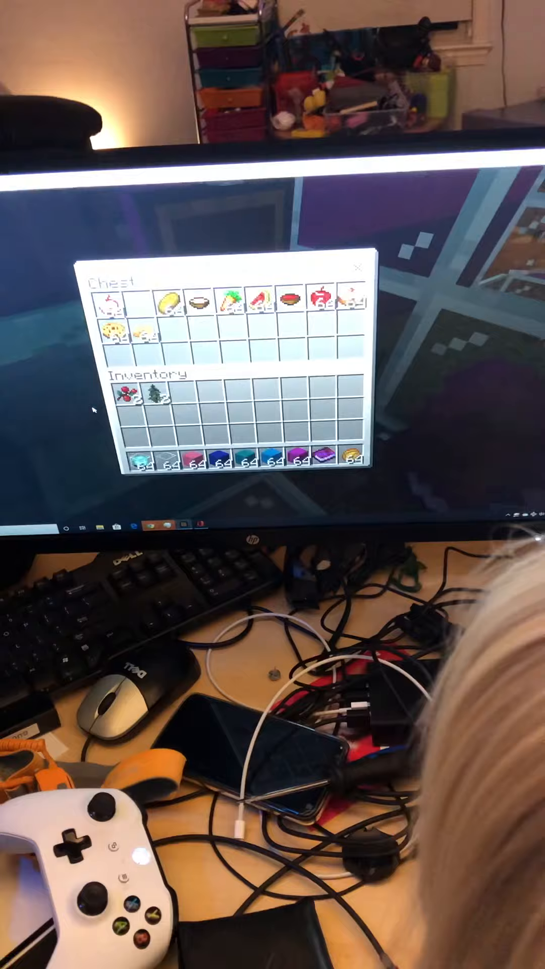
key(Escape)
Step: Read the 'snak' book through to its last page and close it
right_click(236, 369)
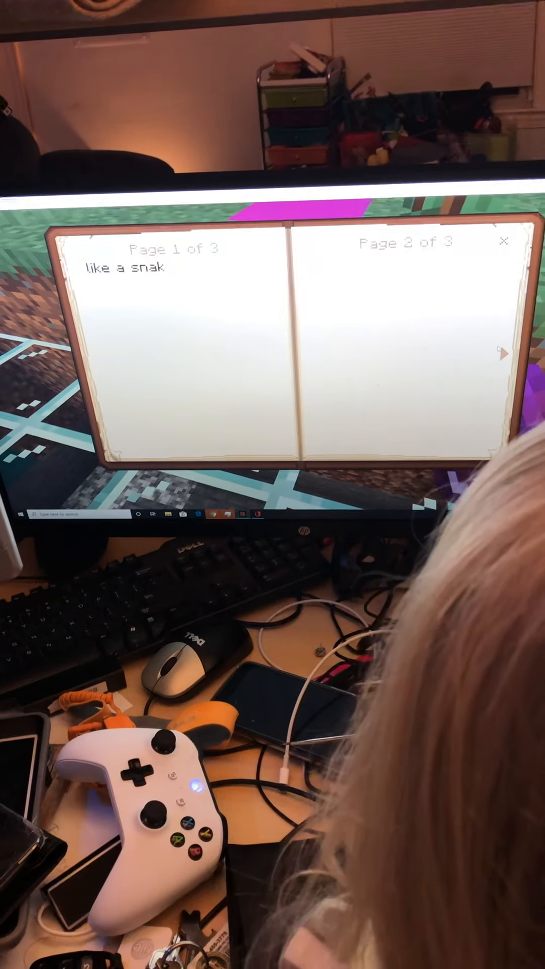
click(500, 353)
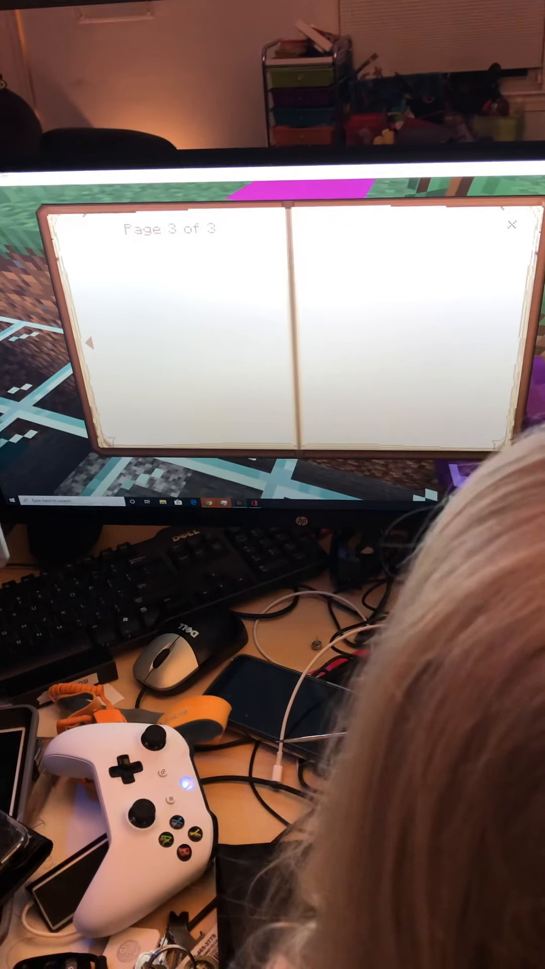
key(Escape)
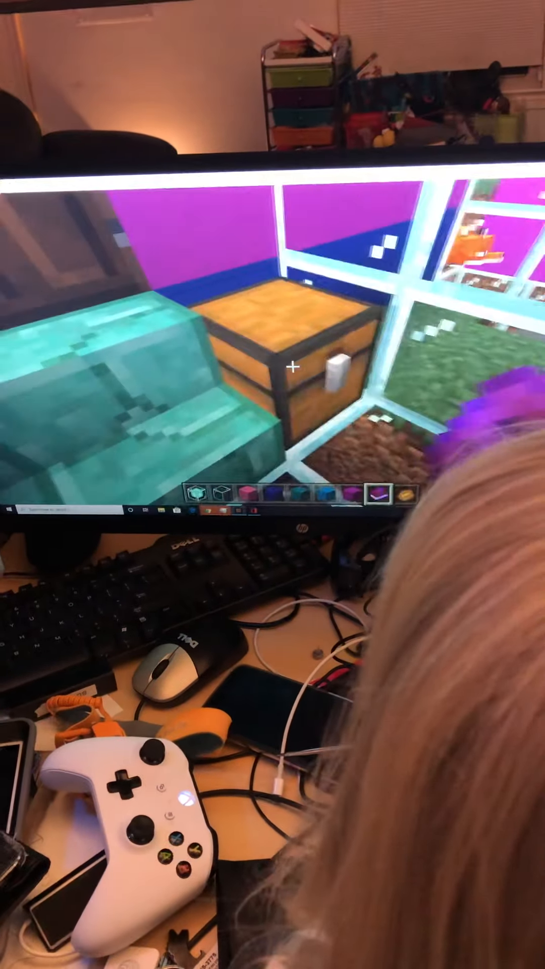
Step: Return the 'snak' book to the chest and close it
key(e)
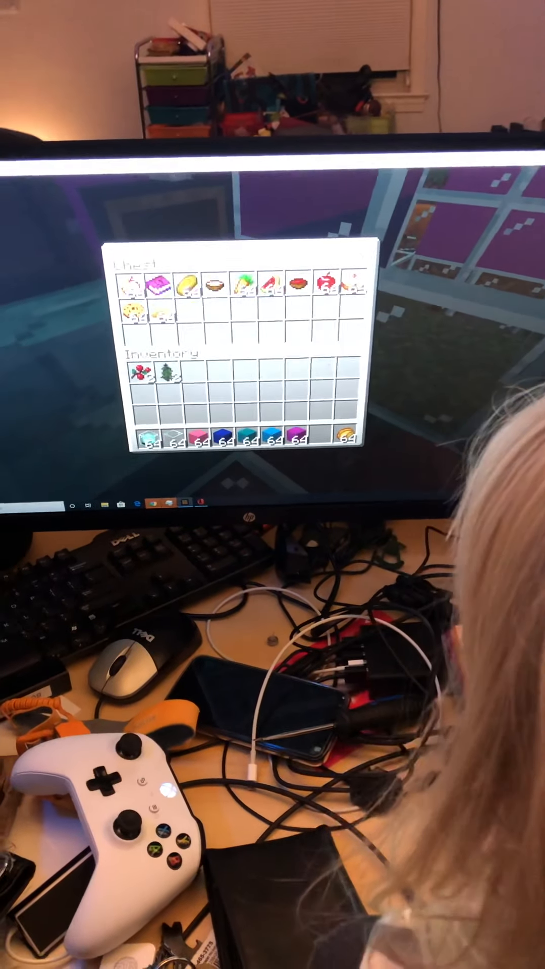
key(Escape)
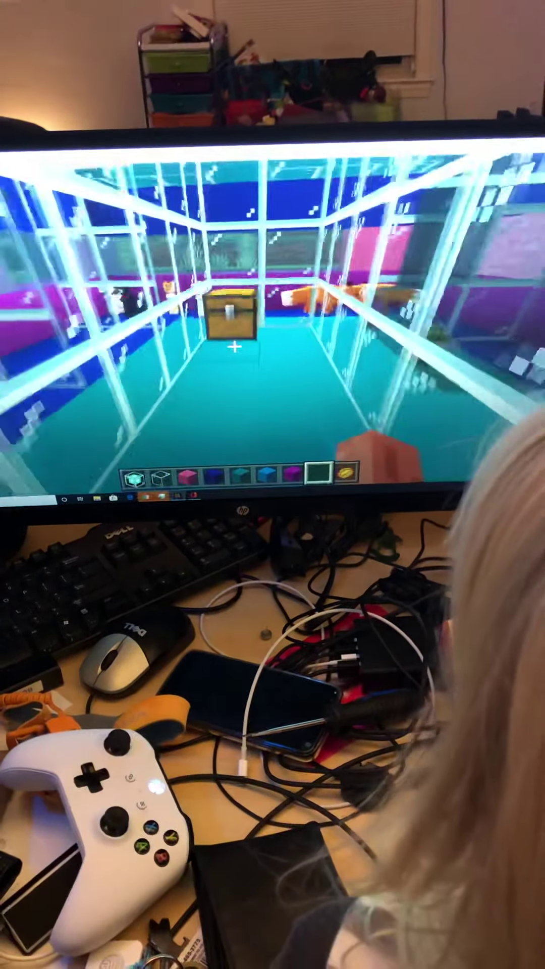
Step: Take the 'cats' book from this pen's chest into the hotbar and step out the doorway
right_click(234, 333)
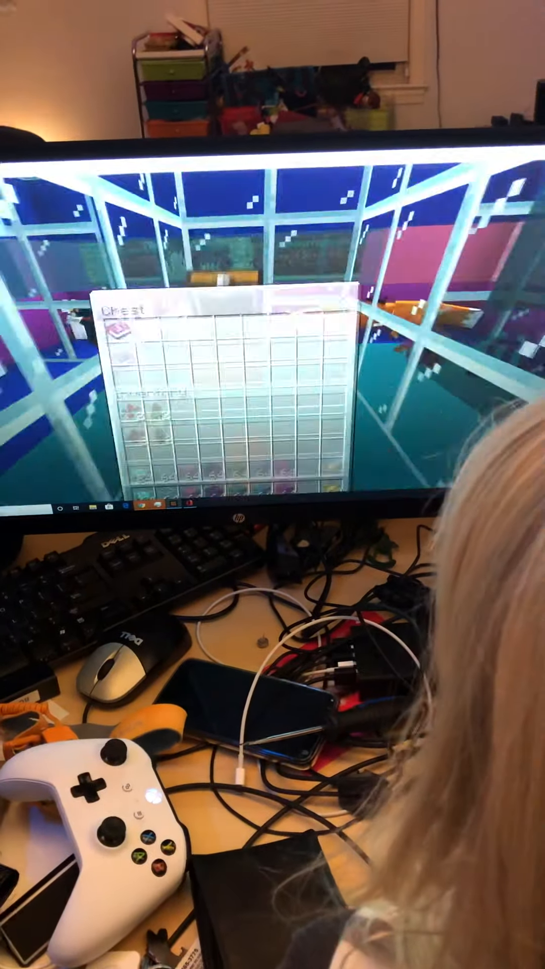
click(122, 286)
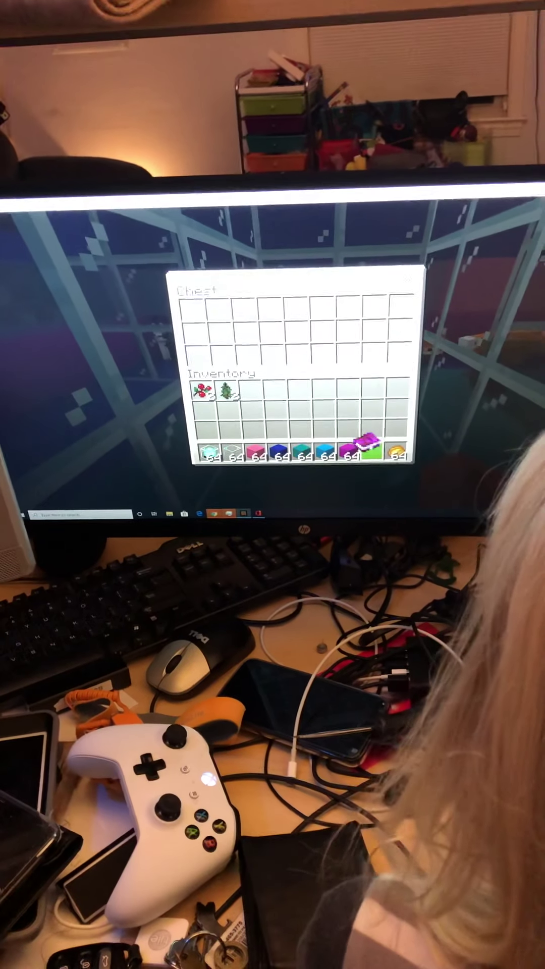
click(385, 452)
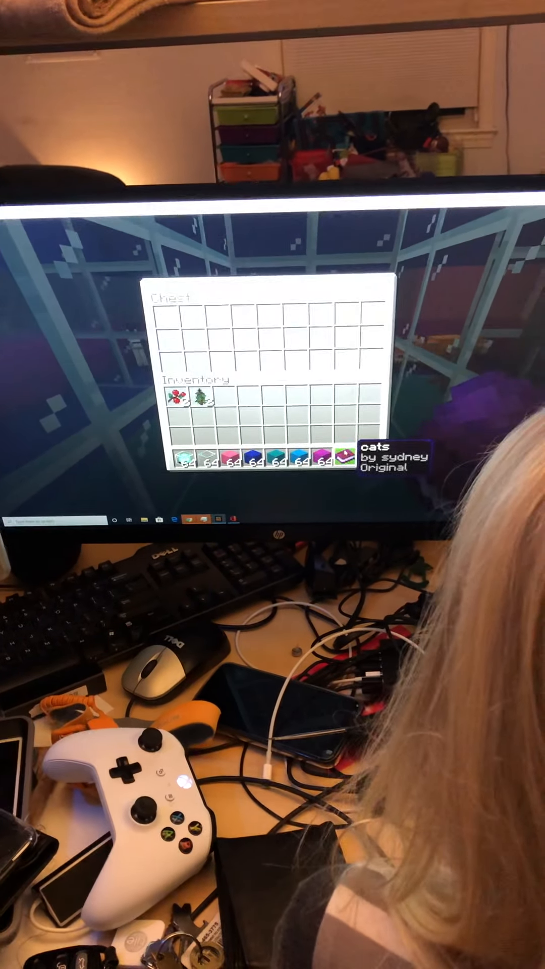
key(Escape)
key(w)
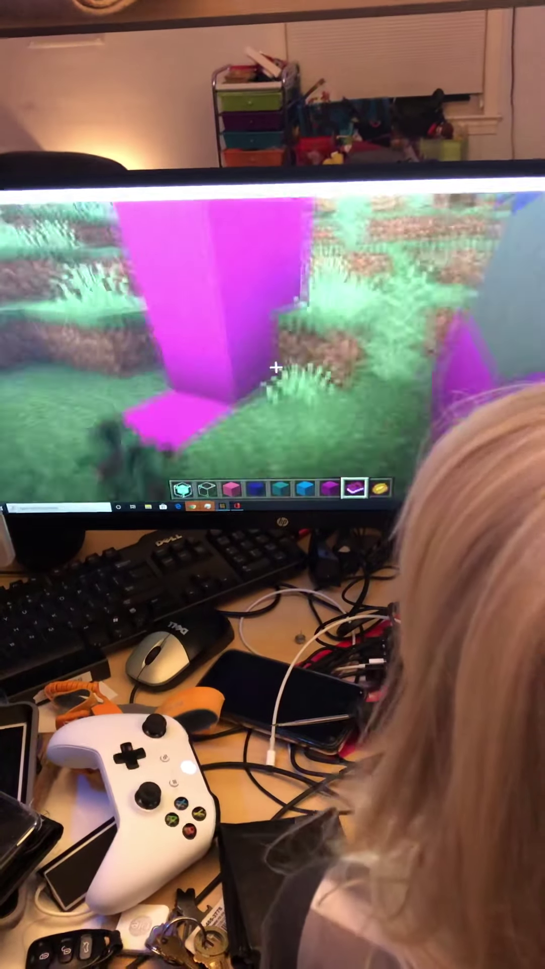
Step: Read the 'cats' book through to the final ocelot page, then look toward the pet pens
right_click(276, 379)
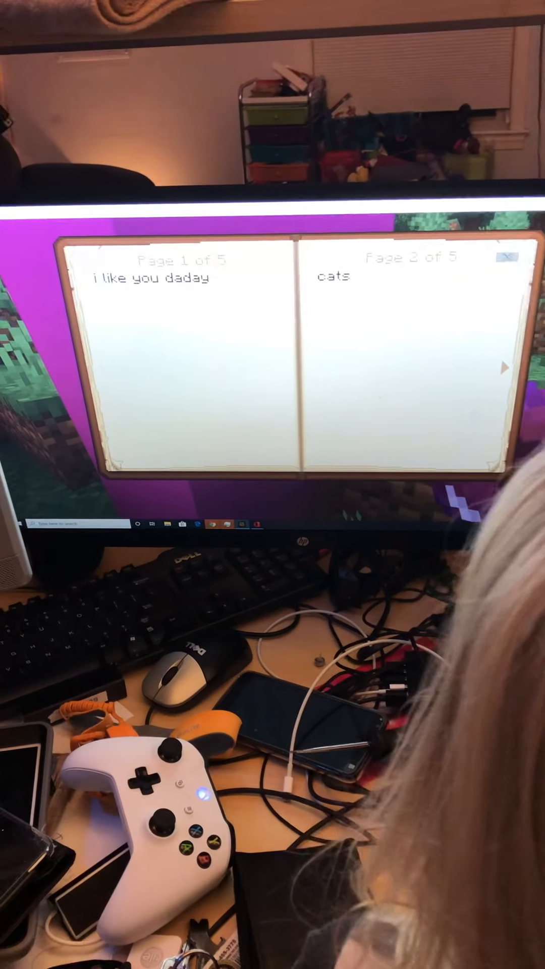
click(530, 367)
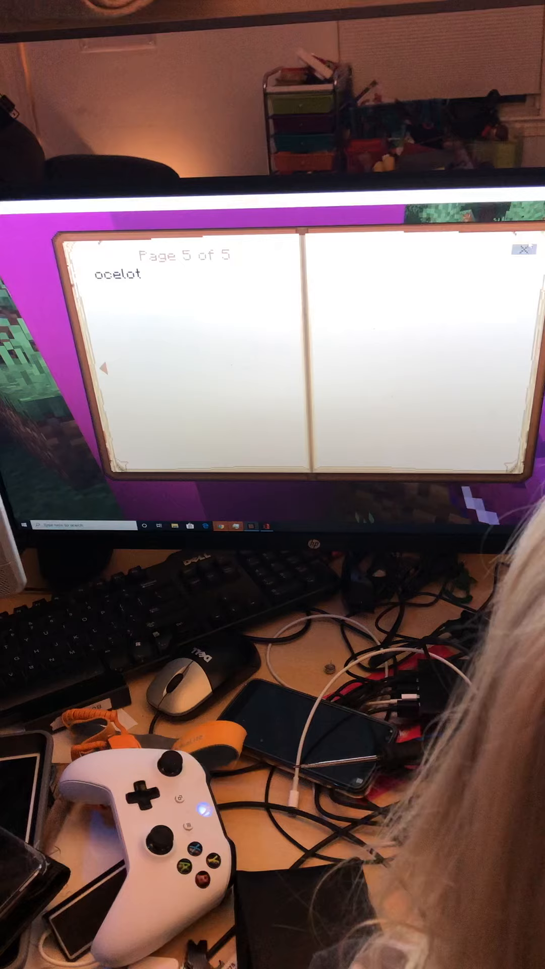
key(Escape)
mouse_move(303, 390)
mouse_down()
mouse_move(315, 400)
mouse_move(308, 390)
mouse_up()
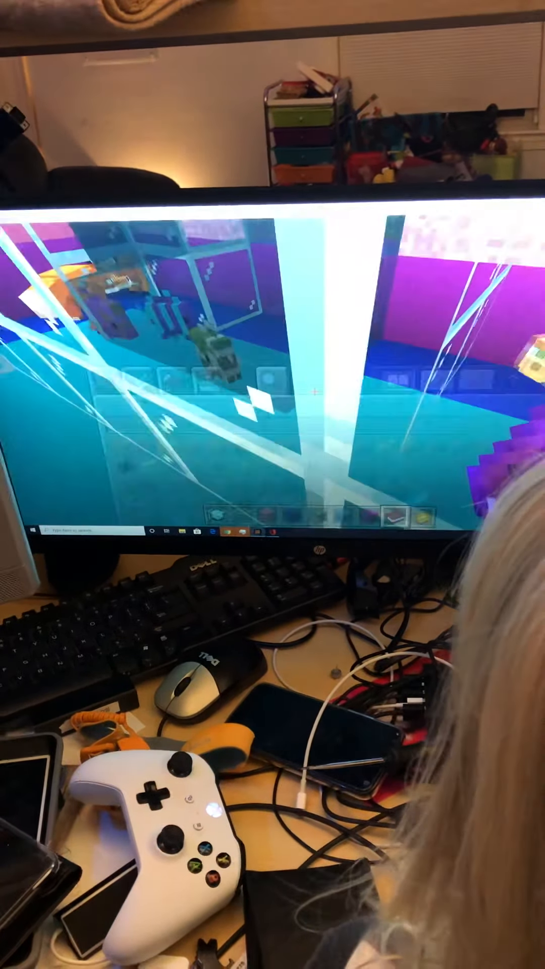
Step: Put the 'cats' book back in the glass-room chest and walk past the cat pens toward the double doors
key(e)
key(e)
right_click(301, 406)
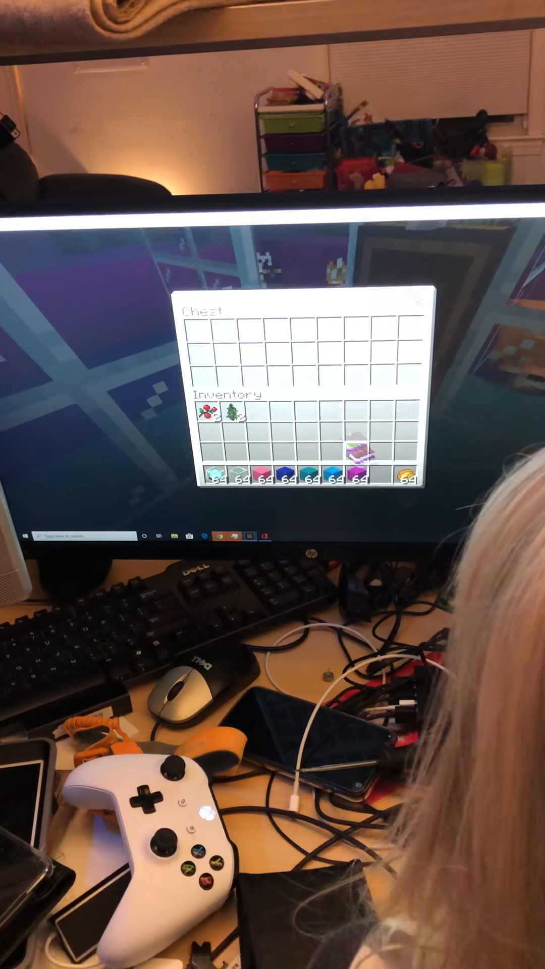
key(Escape)
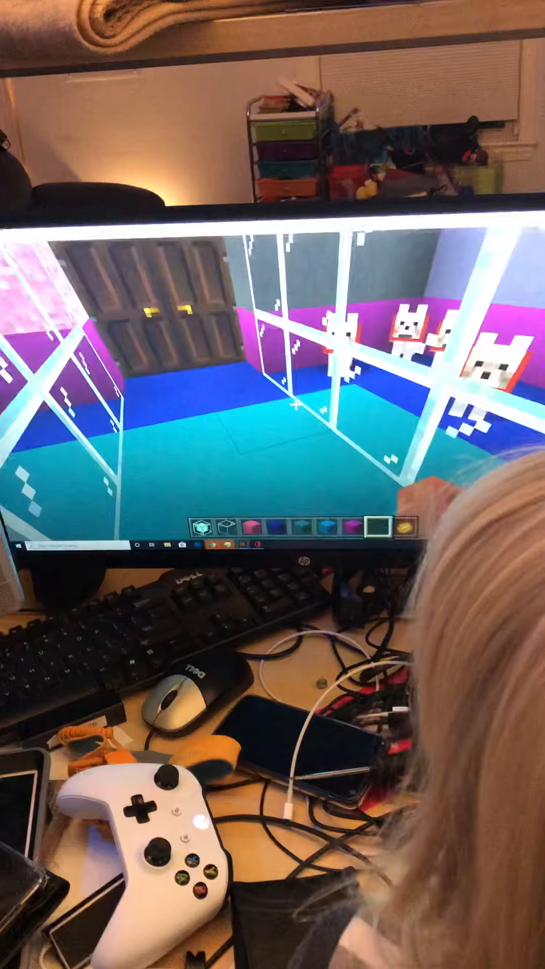
key(w)
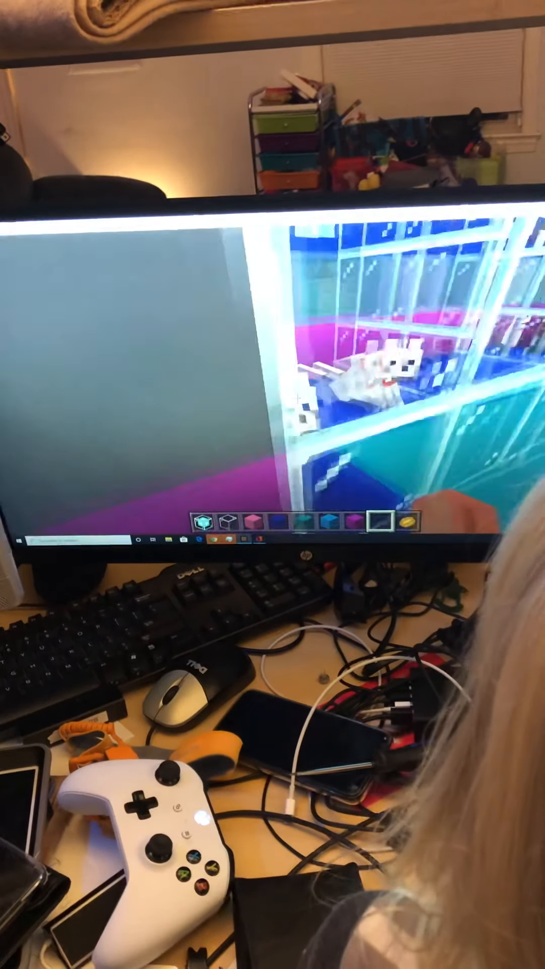
drag(273, 378, 189, 378)
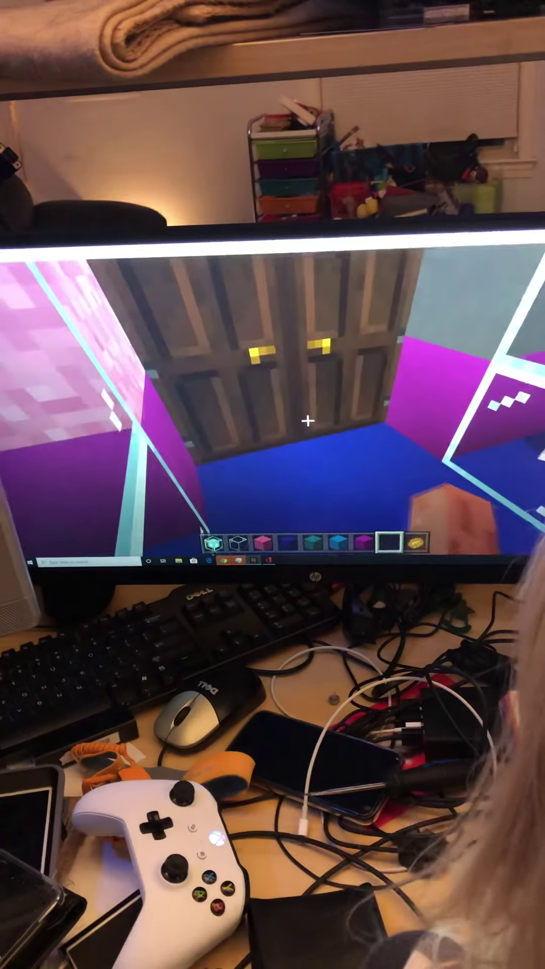
Step: Go out through the double doors and add an item from the creative inventory to the hotbar
right_click(306, 420)
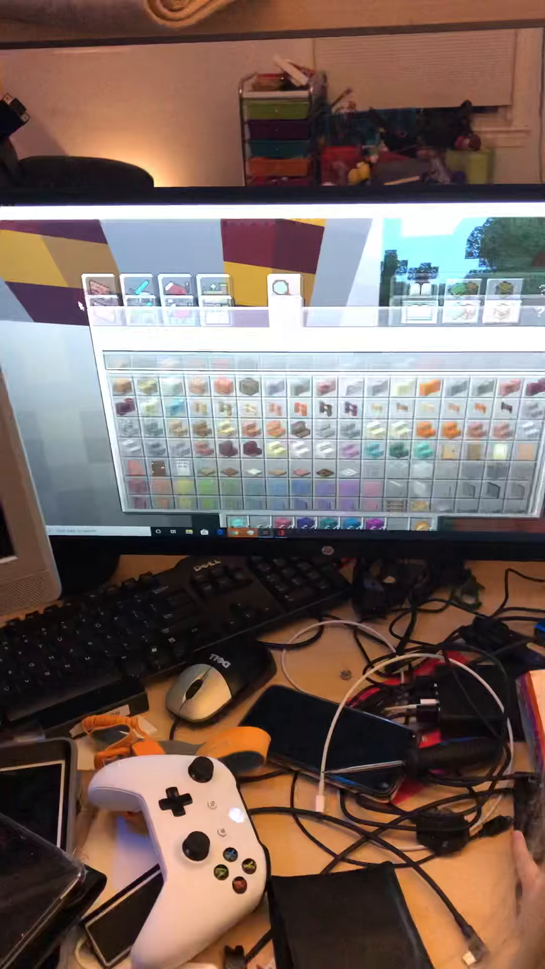
scroll(318, 409, down, 3)
scroll(318, 409, down, 3)
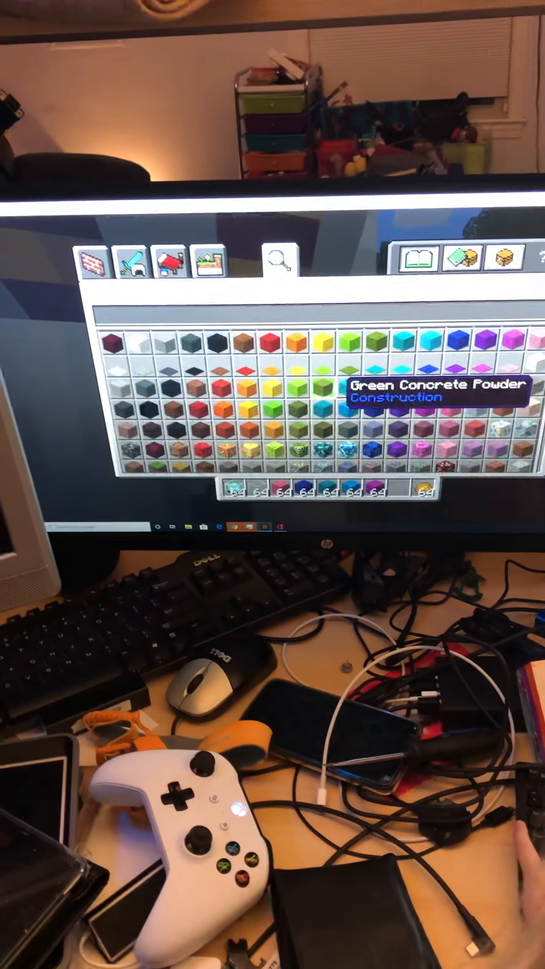
scroll(344, 390, down, 4)
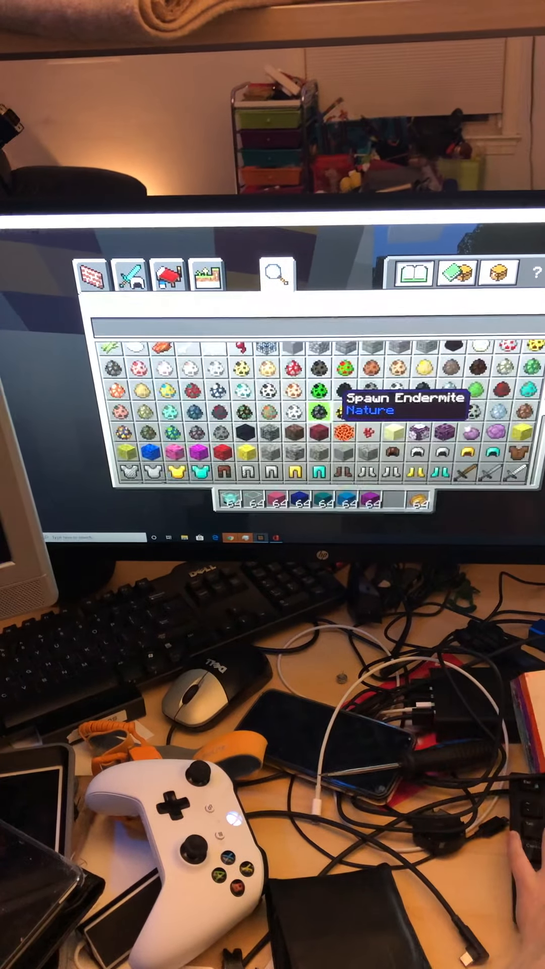
scroll(341, 394, down, 3)
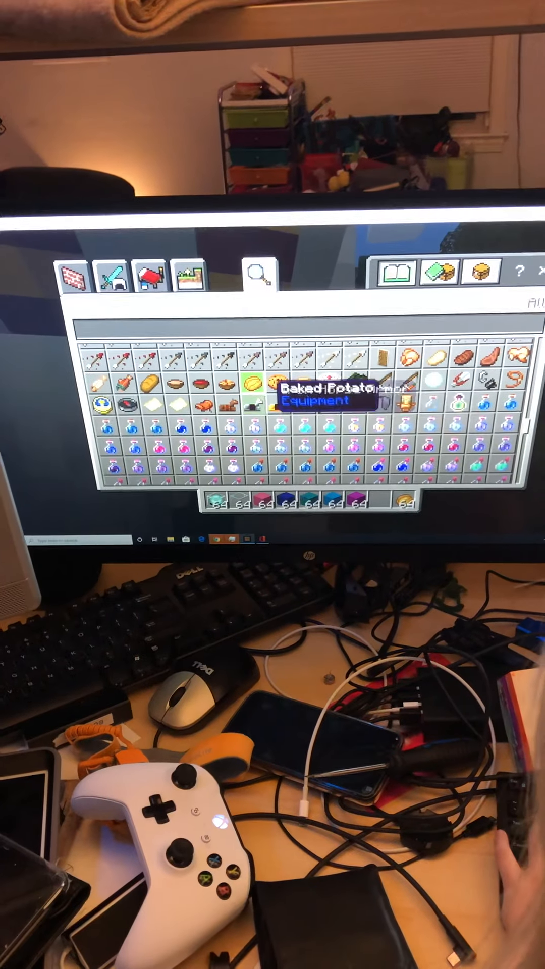
scroll(326, 394, down, 3)
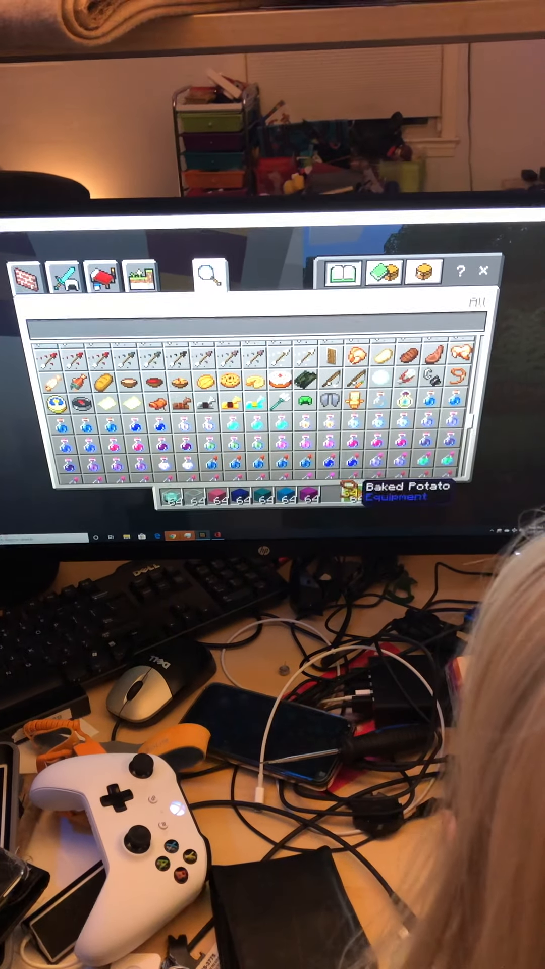
key(e)
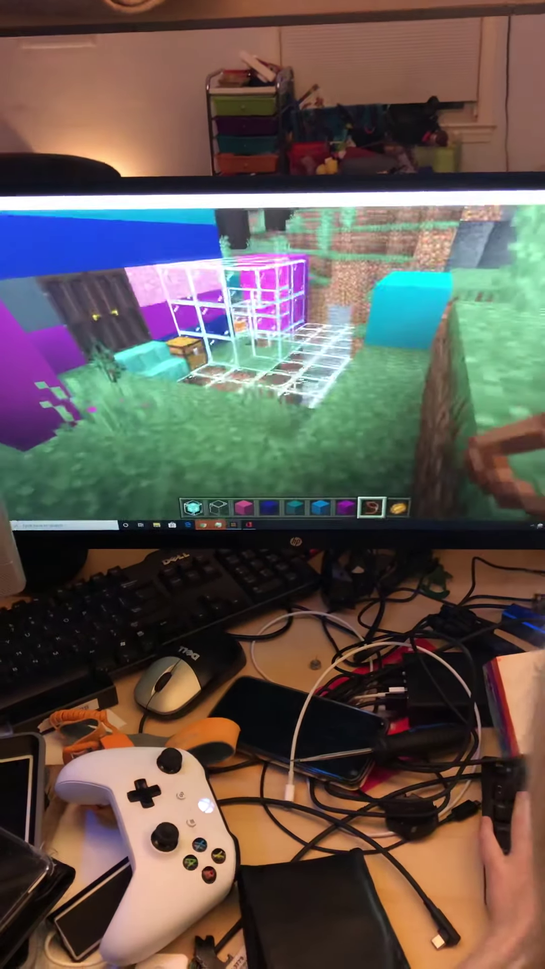
Step: Lead the llama past the glass pens up to the dirt hillside by the magenta build
drag(273, 364, 152, 364)
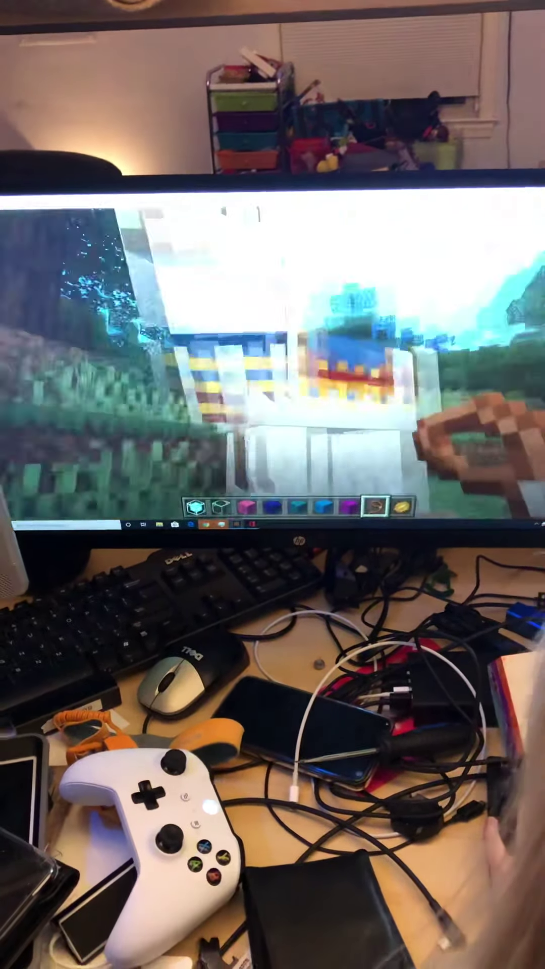
drag(273, 363, 379, 363)
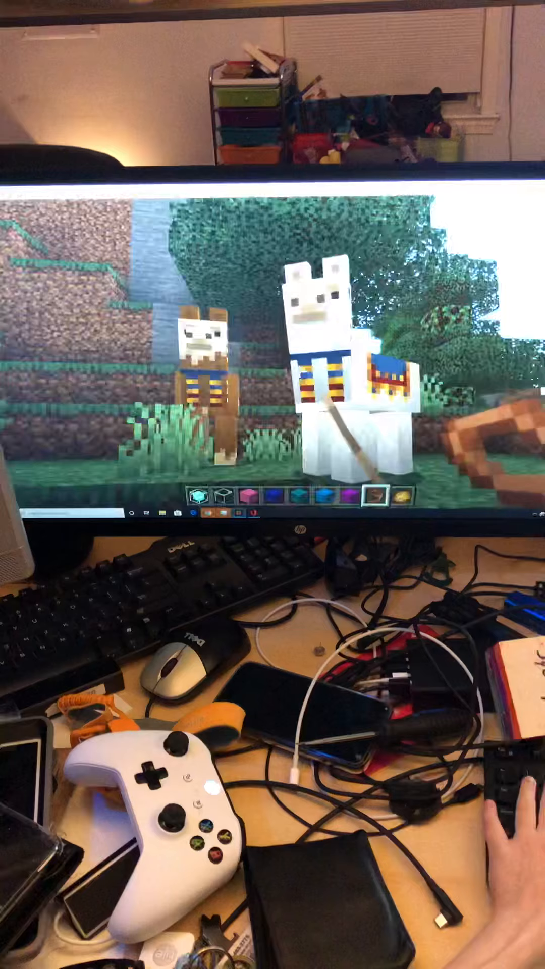
drag(300, 375, 152, 374)
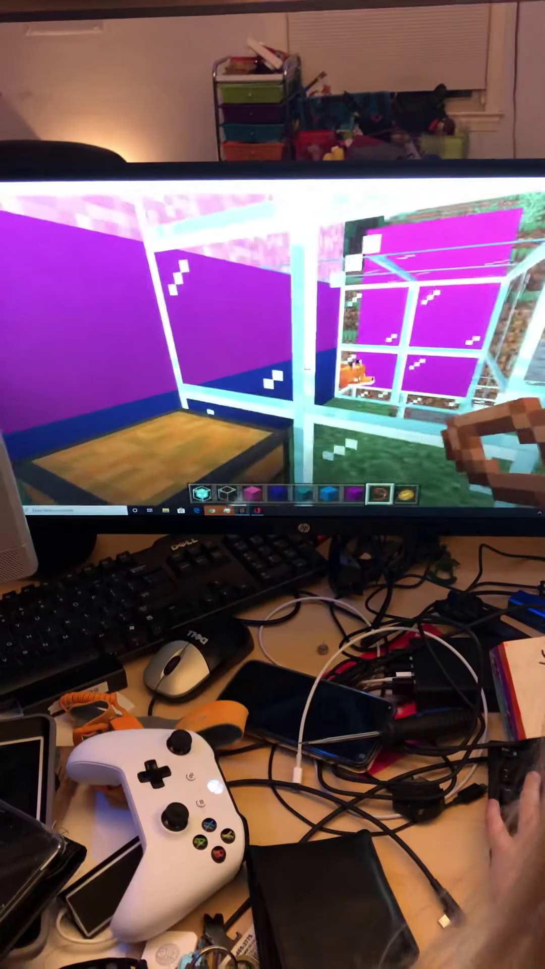
drag(306, 366, 113, 367)
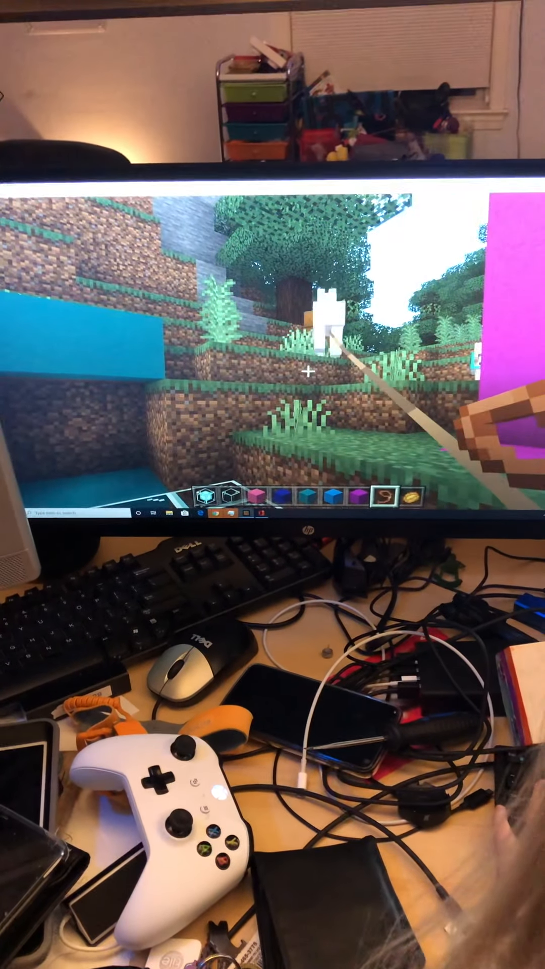
key(w)
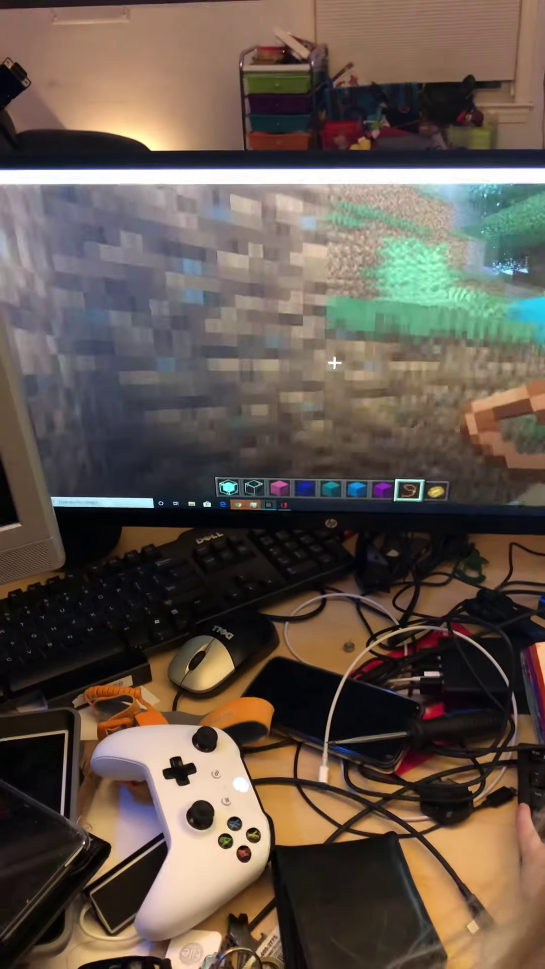
drag(334, 364, 151, 364)
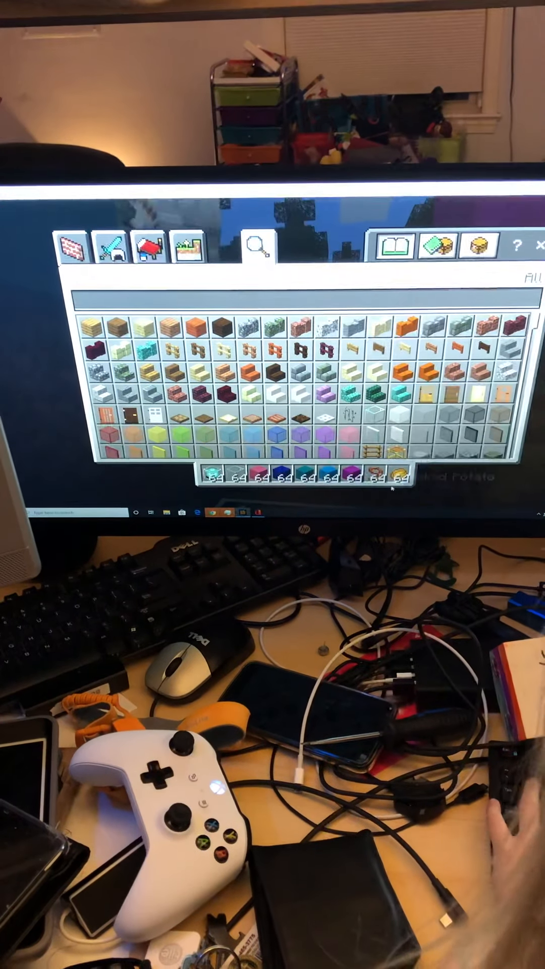
scroll(295, 473, down, 2)
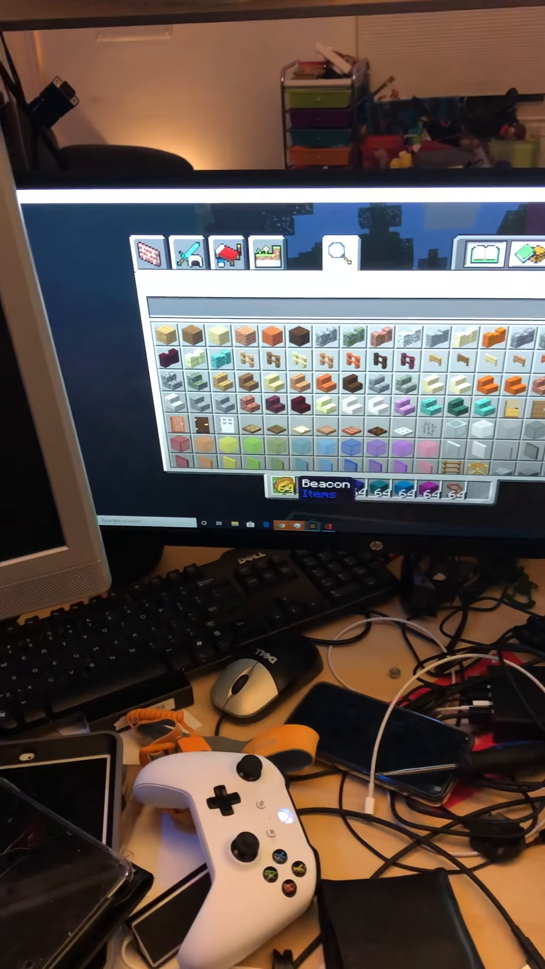
scroll(340, 402, down, 3)
scroll(454, 386, up, 3)
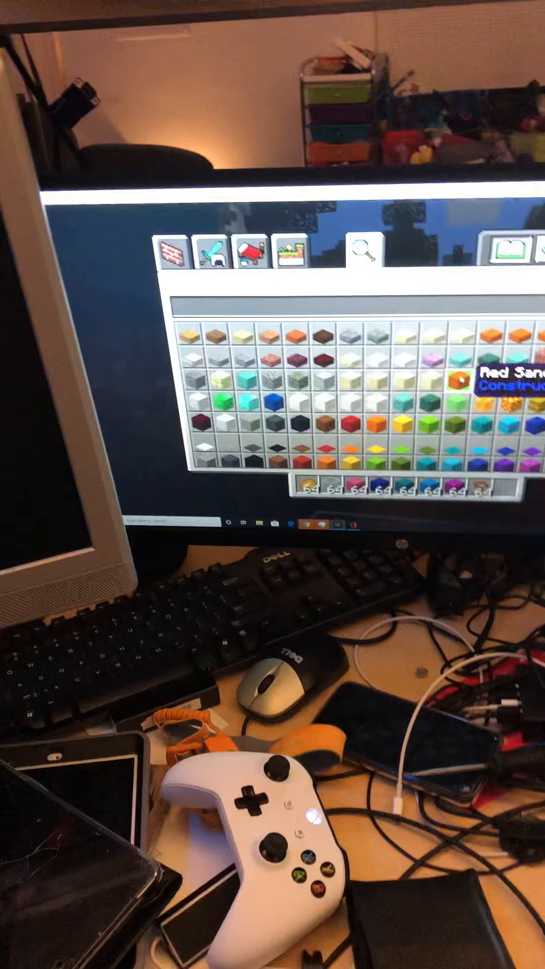
scroll(454, 378, up, 2)
scroll(356, 364, down, 3)
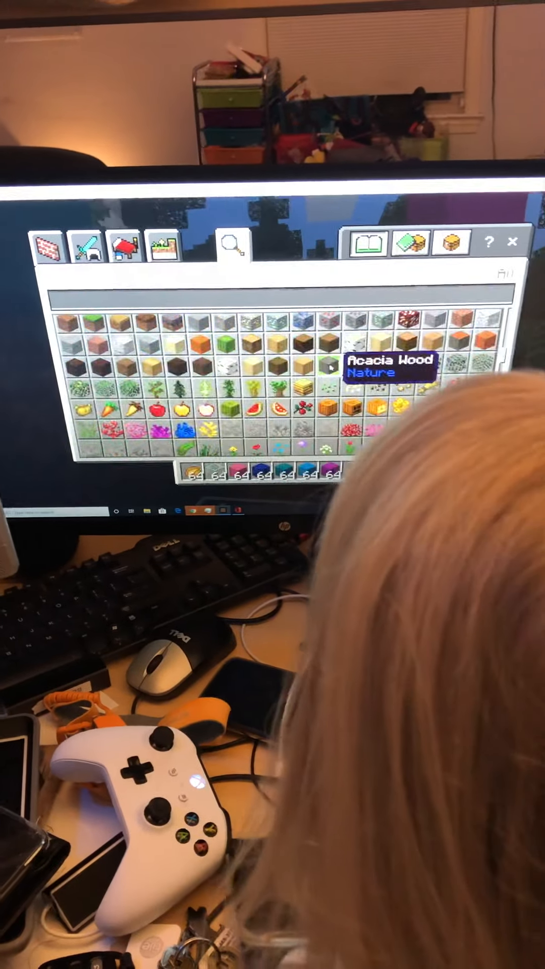
scroll(355, 363, down, 3)
scroll(356, 367, down, 3)
scroll(333, 370, down, 2)
scroll(356, 363, down, 3)
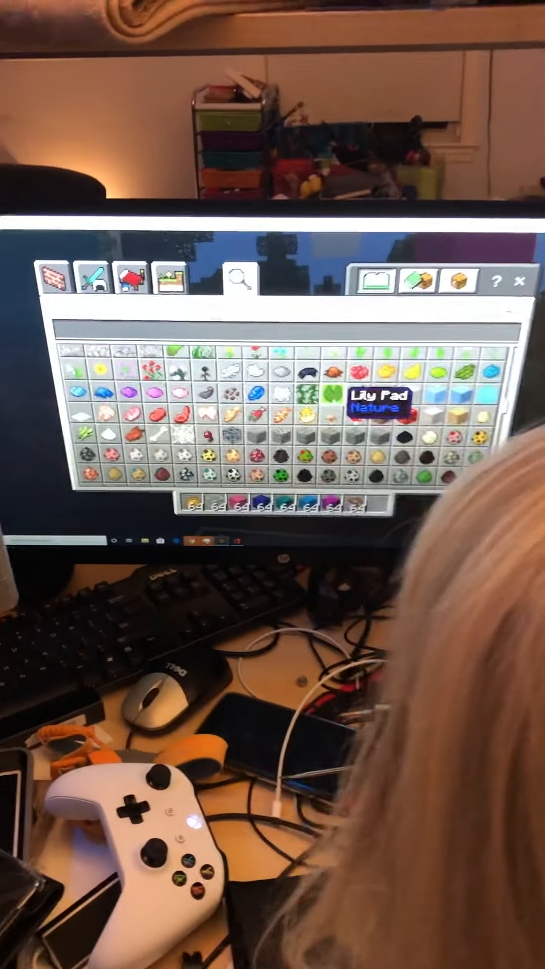
scroll(356, 367, down, 3)
scroll(355, 378, down, 2)
scroll(312, 401, down, 2)
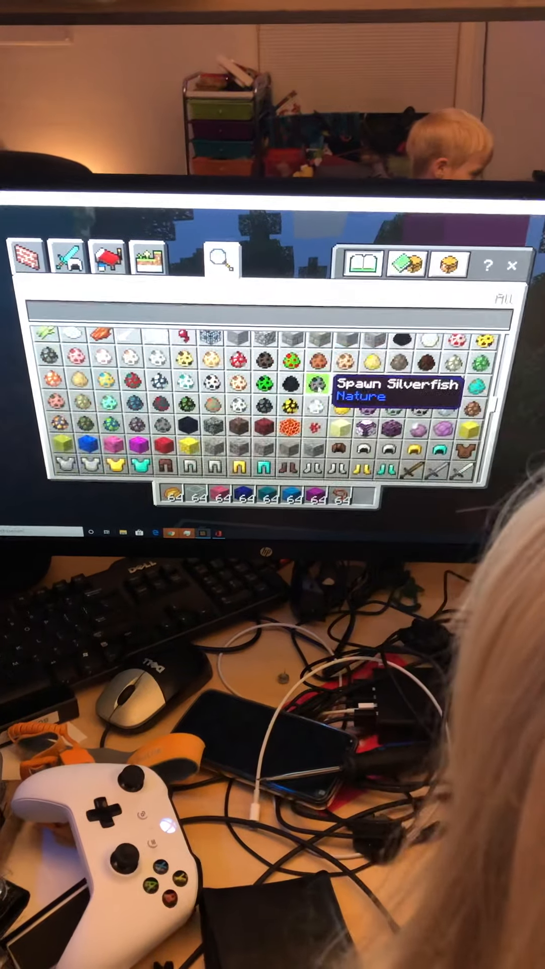
scroll(312, 401, down, 3)
scroll(314, 405, down, 3)
scroll(318, 409, down, 2)
scroll(321, 413, down, 1)
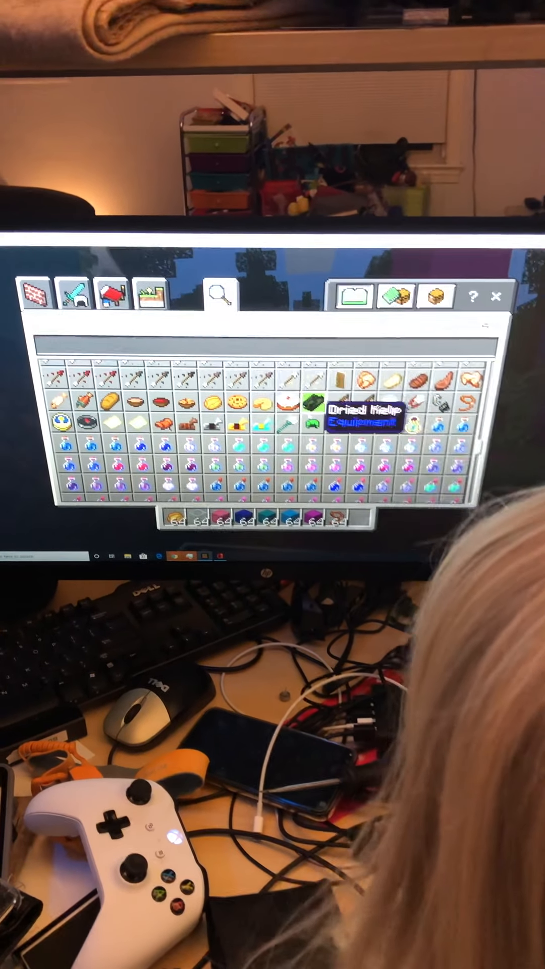
Step: Place a Turtle Shell from the creative inventory into the hotbar
click(306, 423)
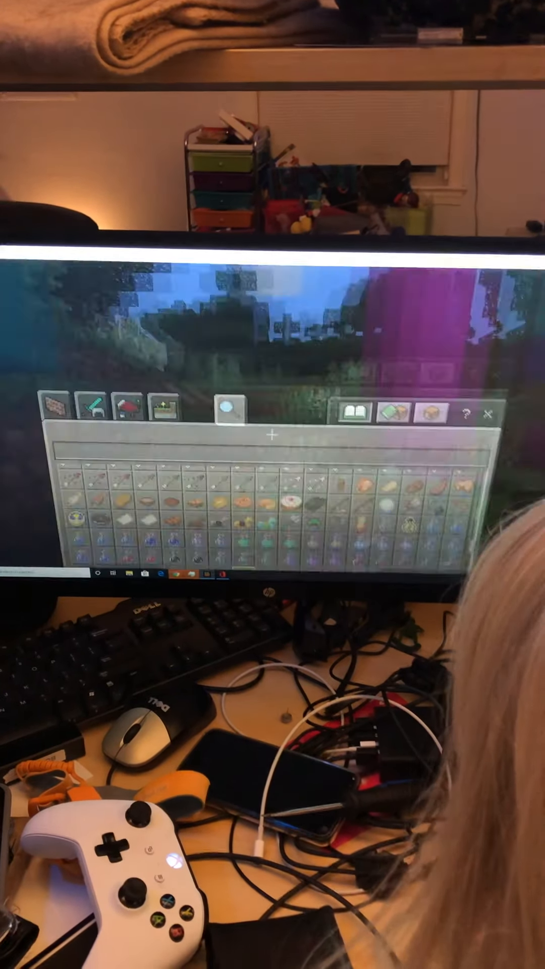
Step: Close the creative inventory and return to the world above the water pen
key(e)
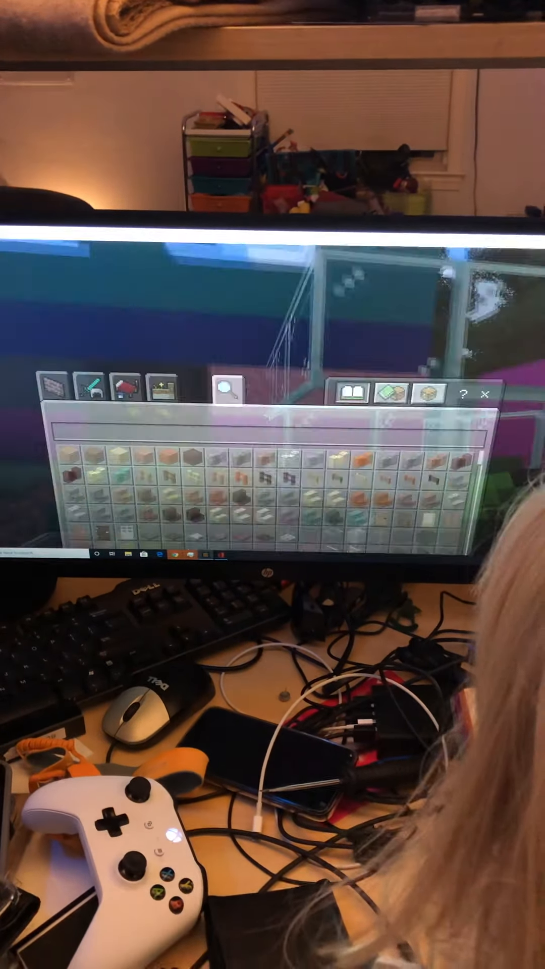
key(e)
key(e)
key(e)
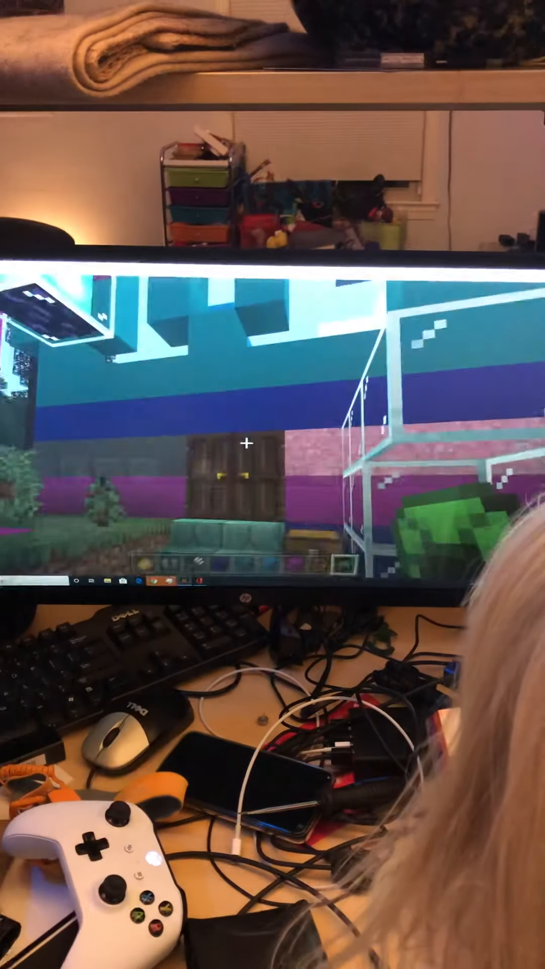
key(e)
key(e)
key(e)
key(e)
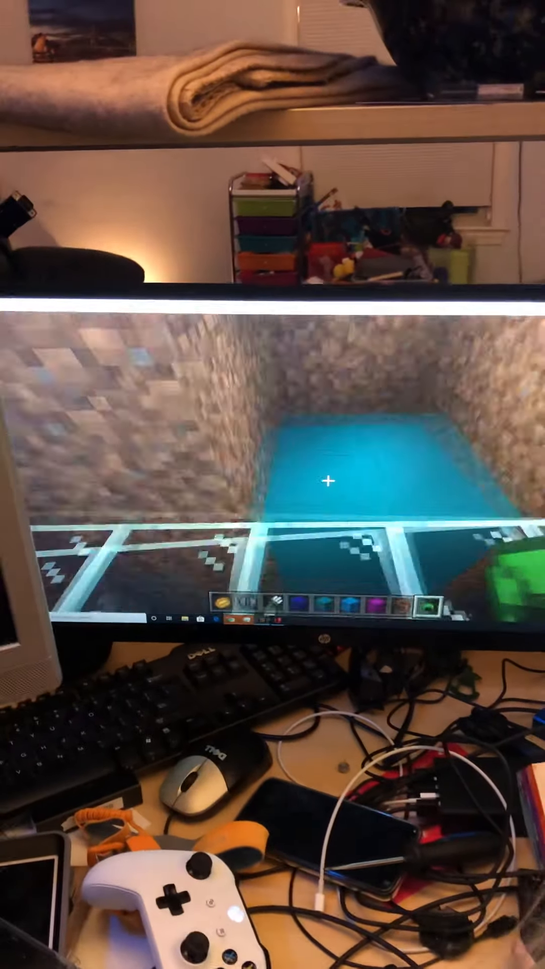
scroll(328, 481, down, 2)
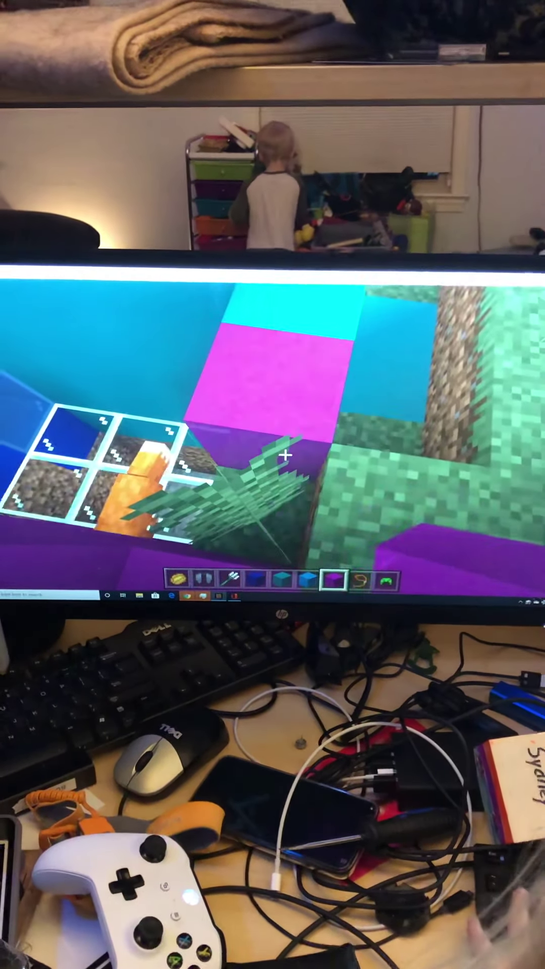
Step: Break a leaf block and a magenta concrete block beside the glass-topped pen
click(277, 438)
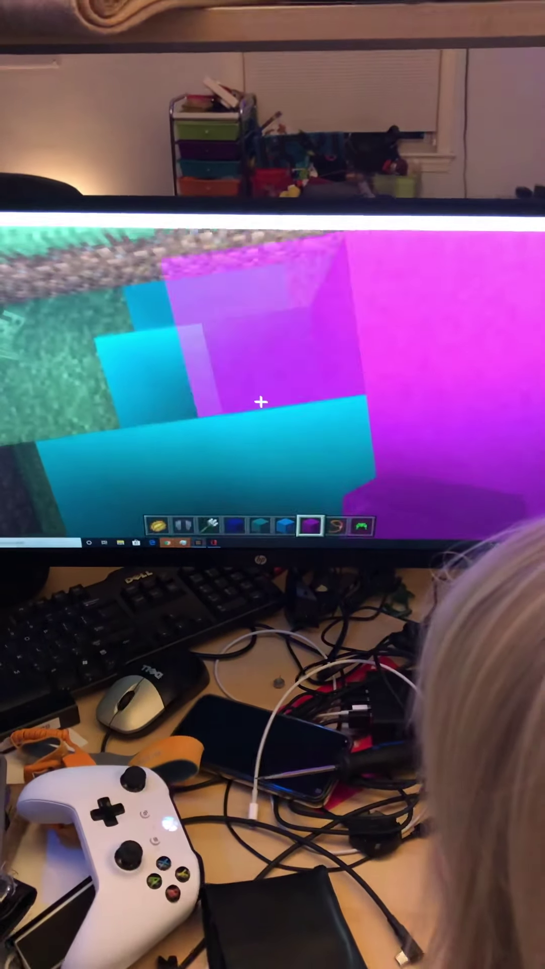
click(261, 401)
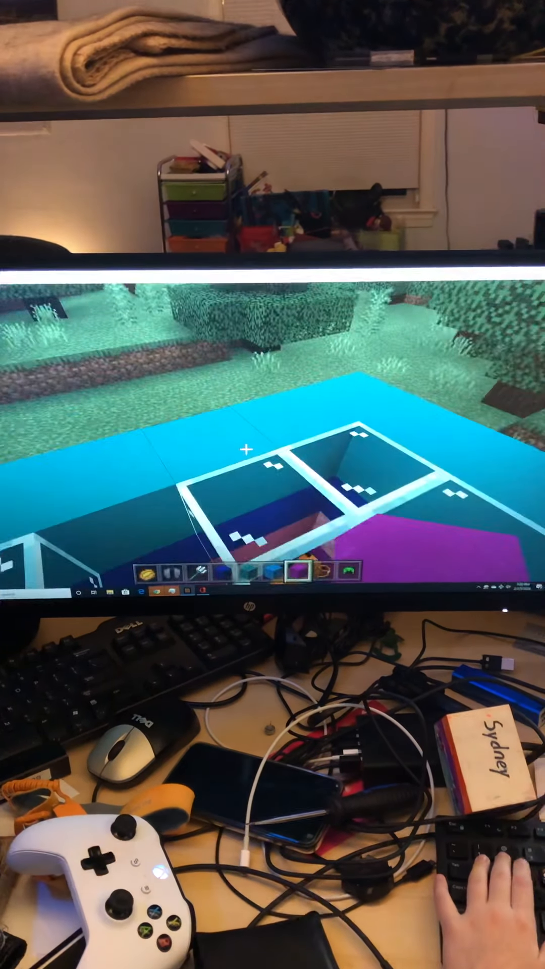
Step: Place a Fox spawn egg from the creative inventory into the hotbar and close it
key(e)
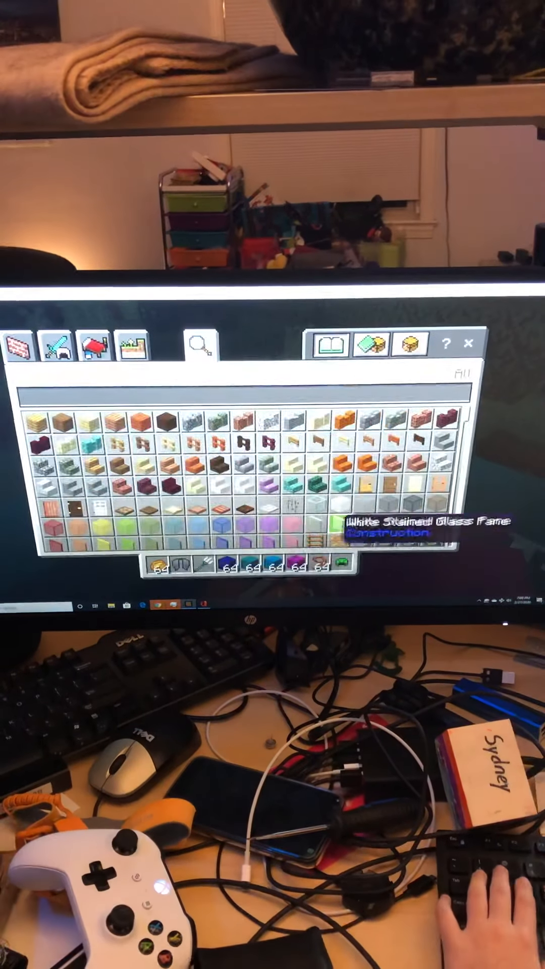
scroll(349, 523, down, 5)
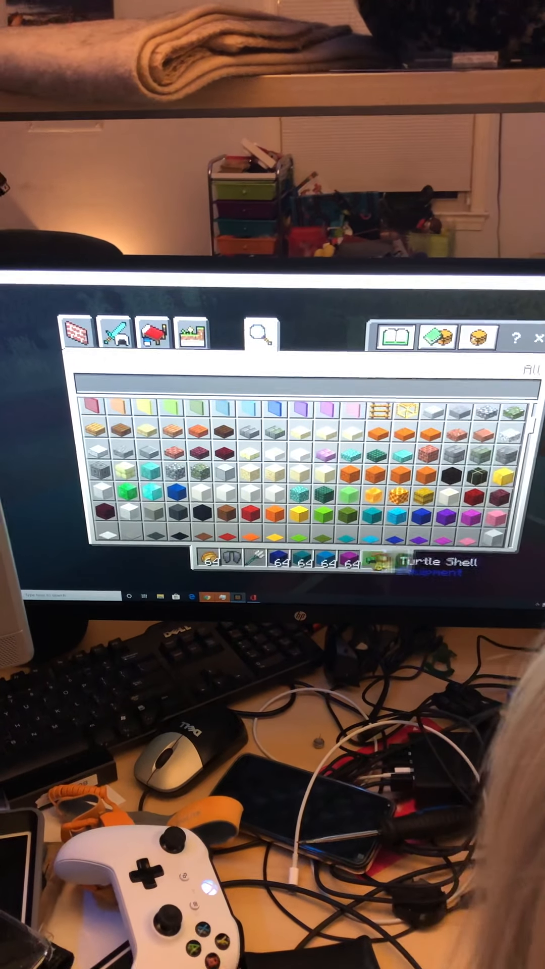
scroll(348, 485, down, 4)
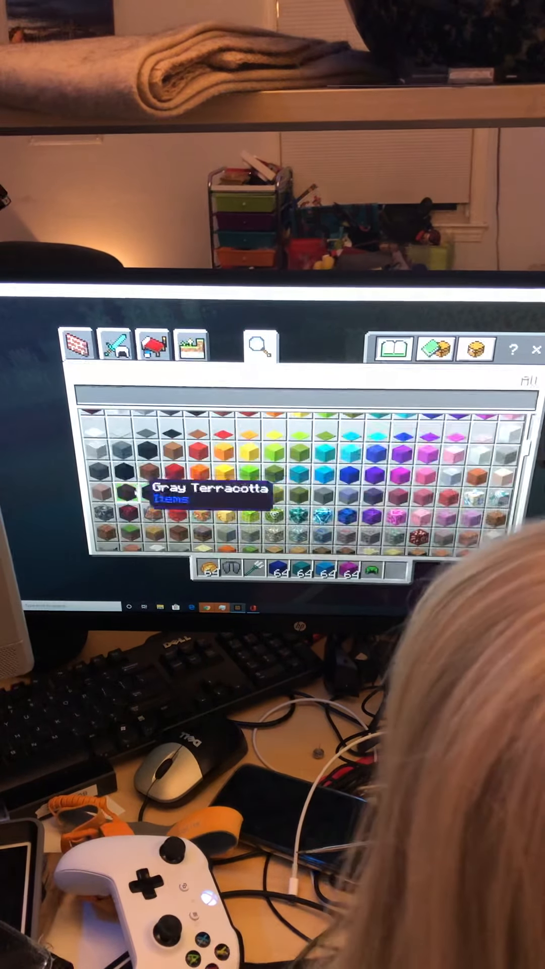
scroll(228, 469, down, 4)
scroll(265, 470, down, 4)
scroll(303, 466, down, 3)
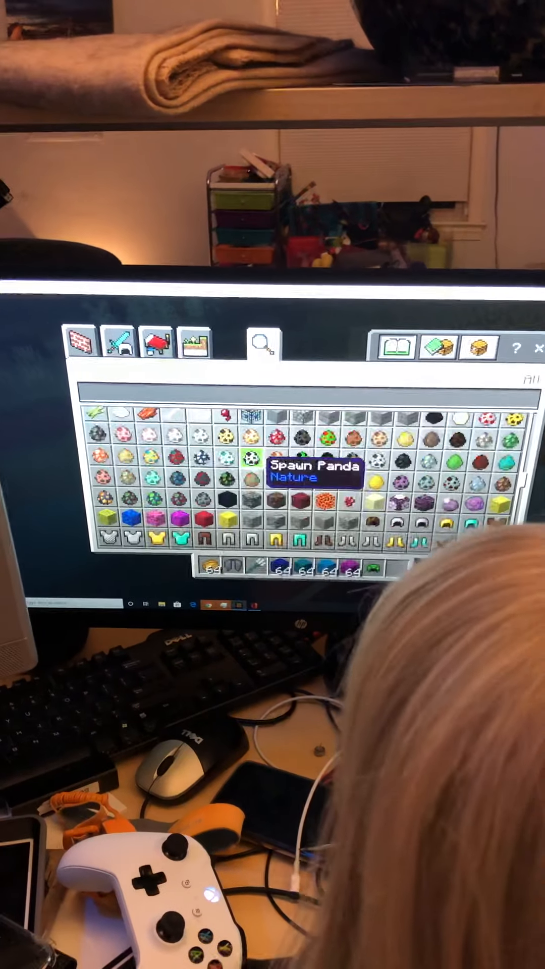
scroll(326, 466, down, 2)
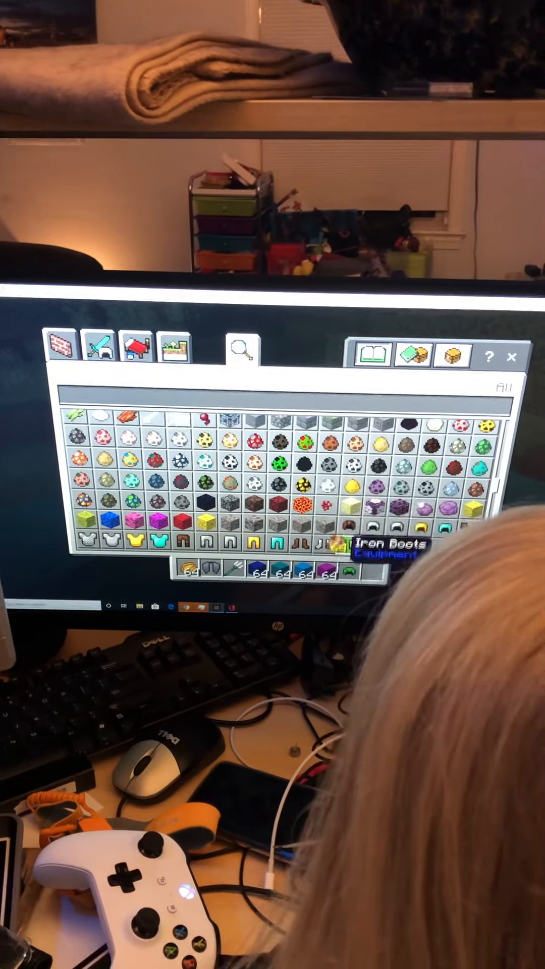
click(371, 575)
key(e)
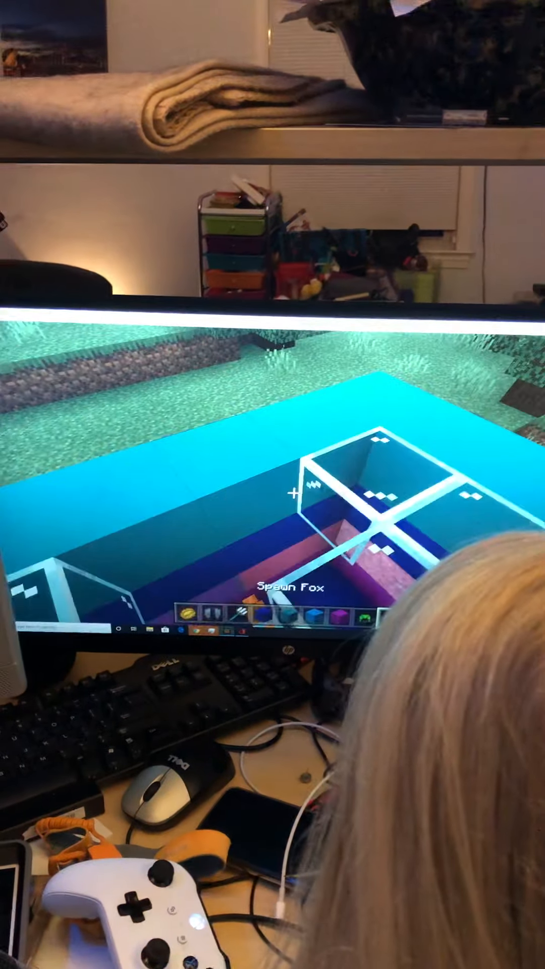